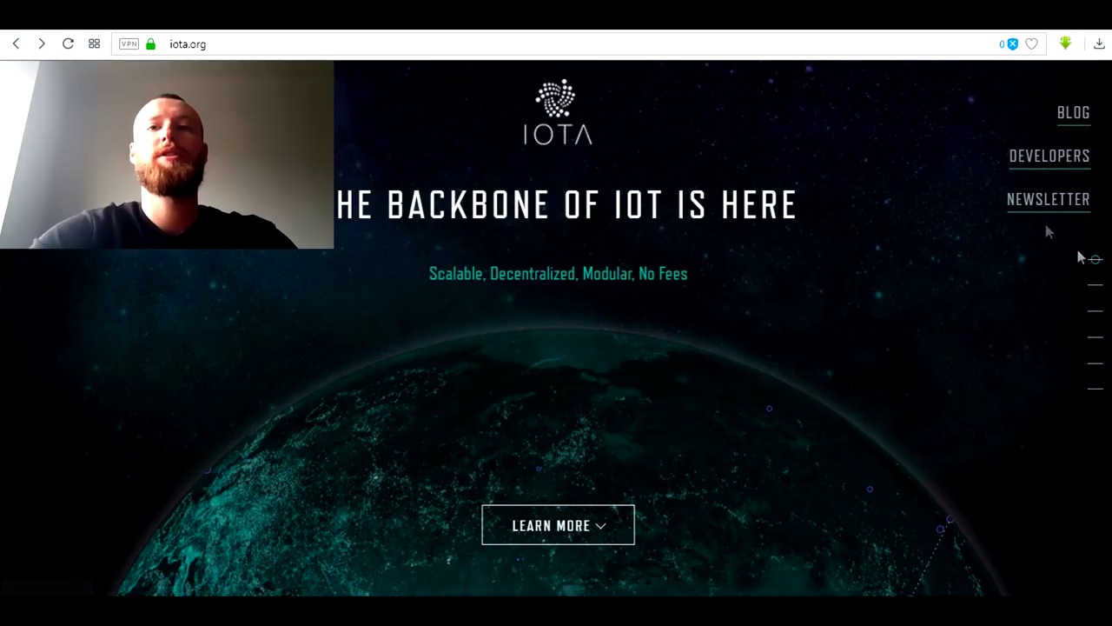
Step: Open the How to Install documentation from the final section of the iota.org homepage
click(1097, 395)
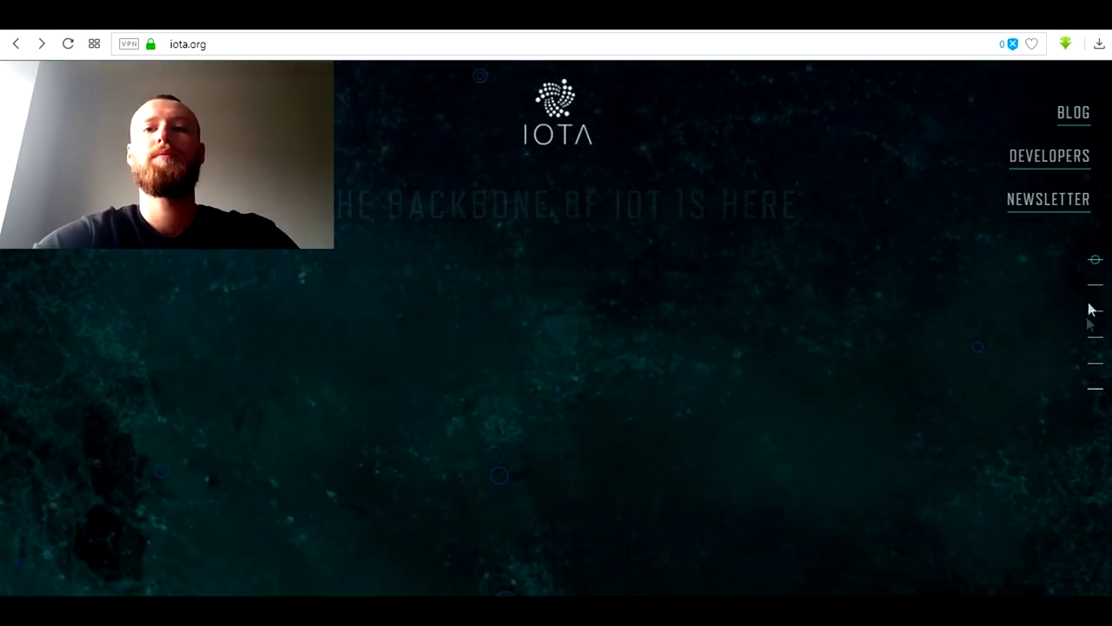
click(1094, 391)
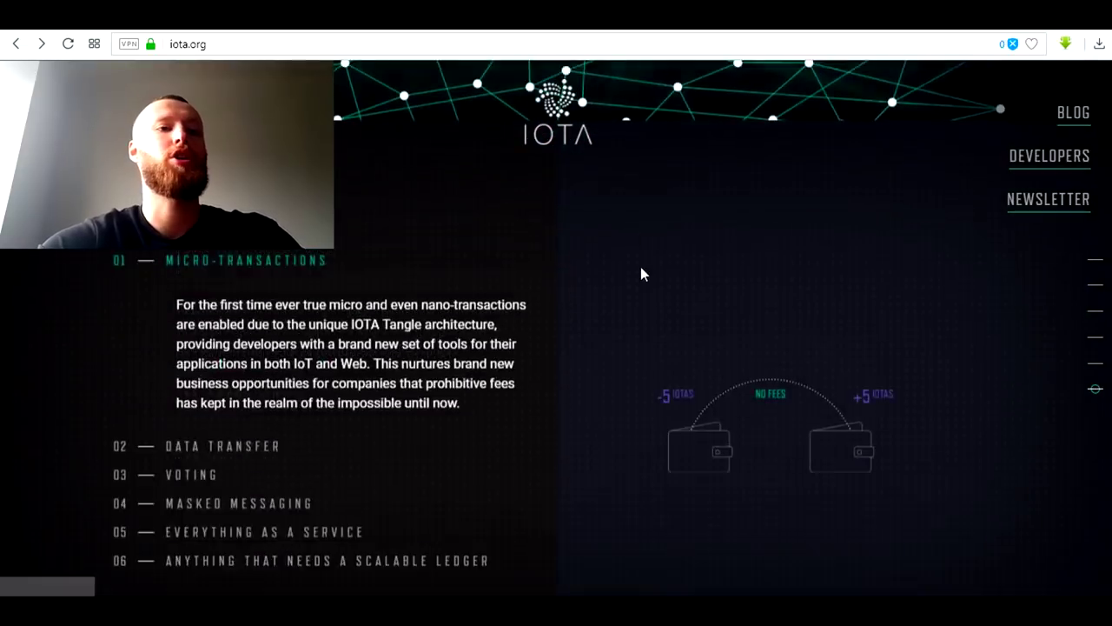
scroll(641, 269, down, 1)
mouse_move(341, 565)
click(346, 512)
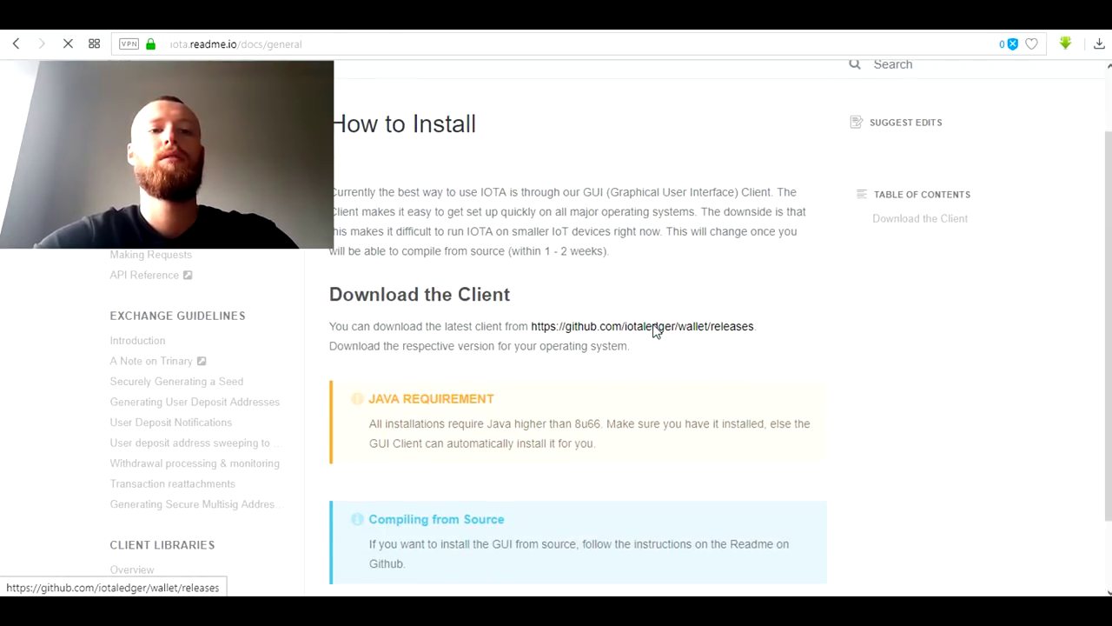
Step: Open the IOTA wallet releases page on GitHub and review the v2.5.4 download files
click(655, 328)
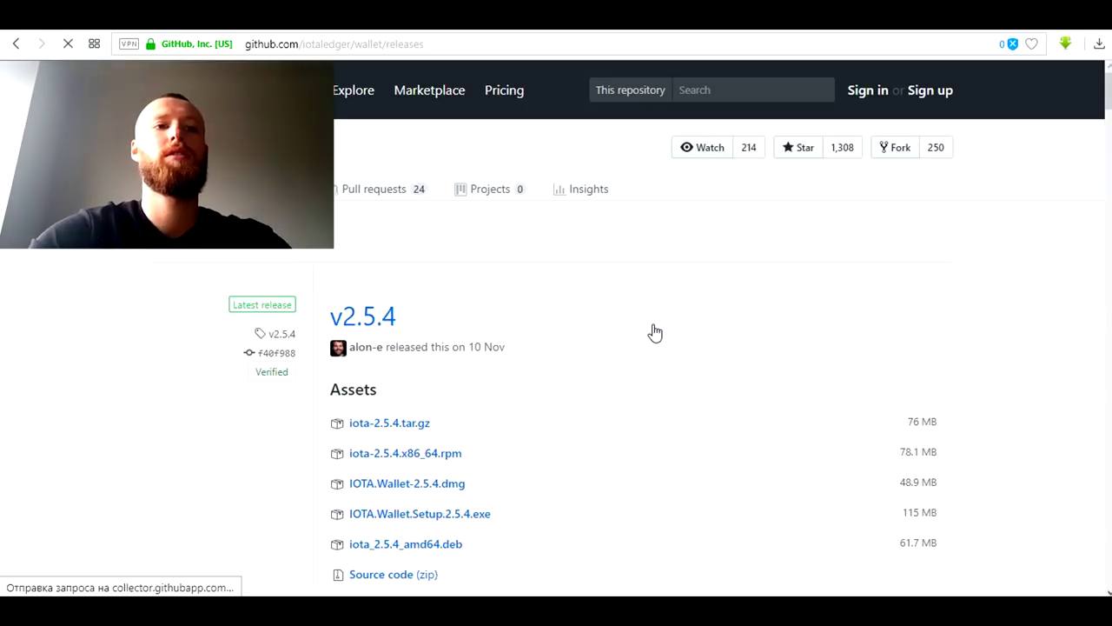
scroll(487, 387, down, 2)
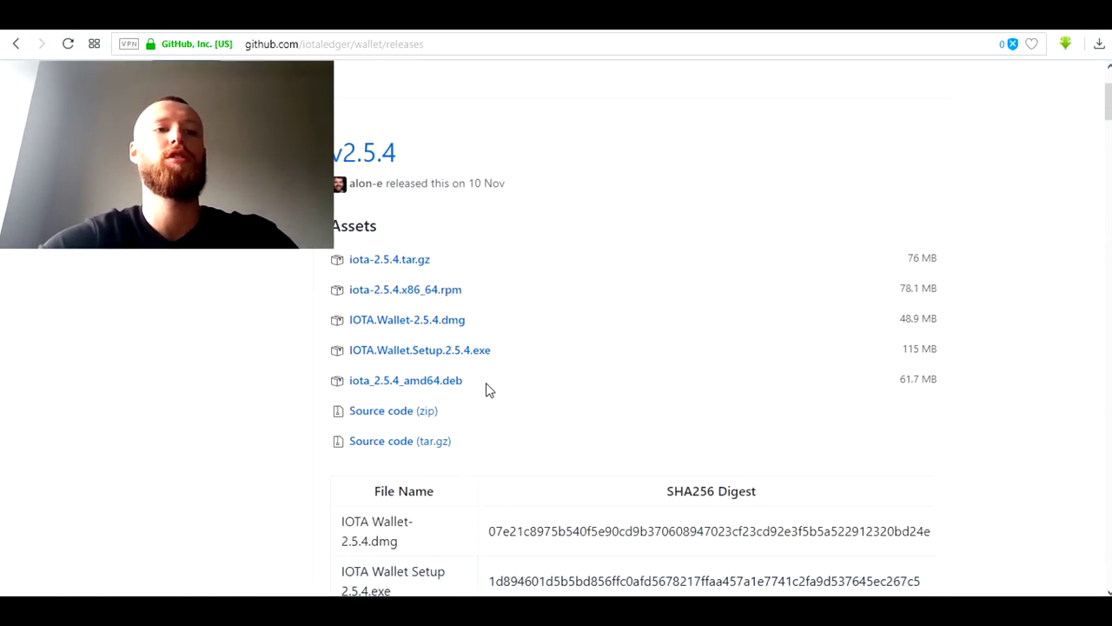
scroll(669, 352, up, 1)
scroll(653, 351, down, 1)
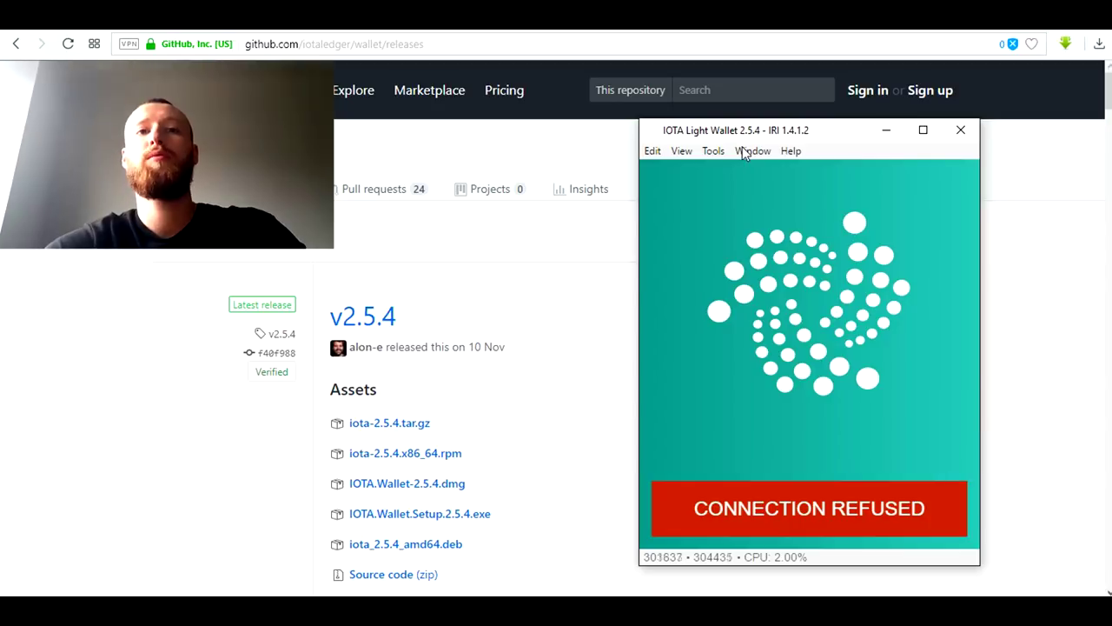
Step: Switch to the IOTA Light Wallet and try to log in with the wallet seed
click(885, 504)
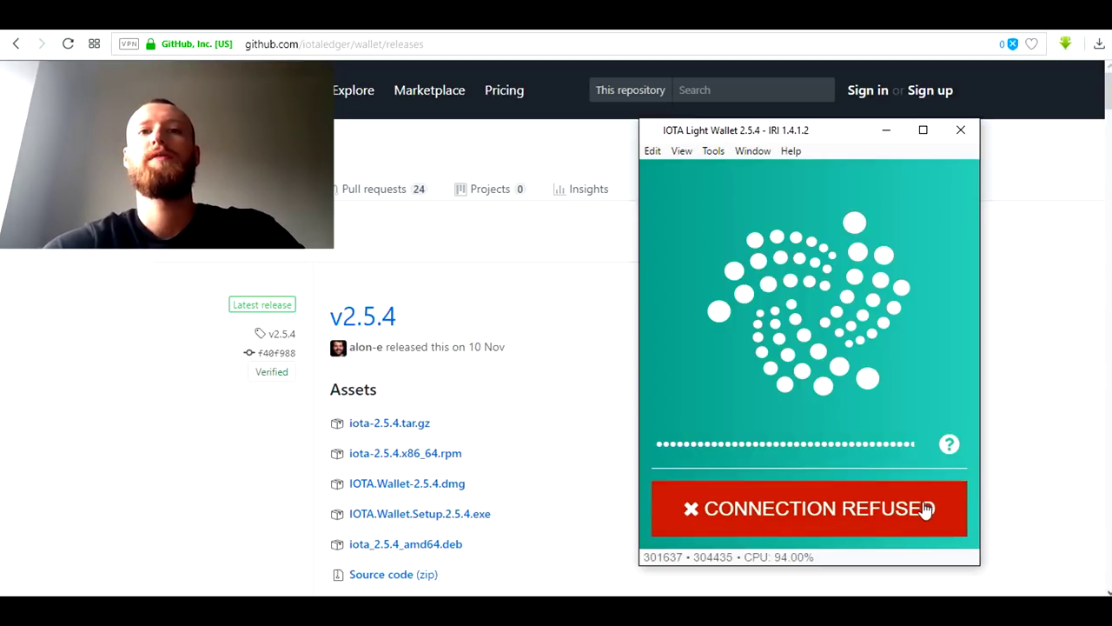
click(874, 498)
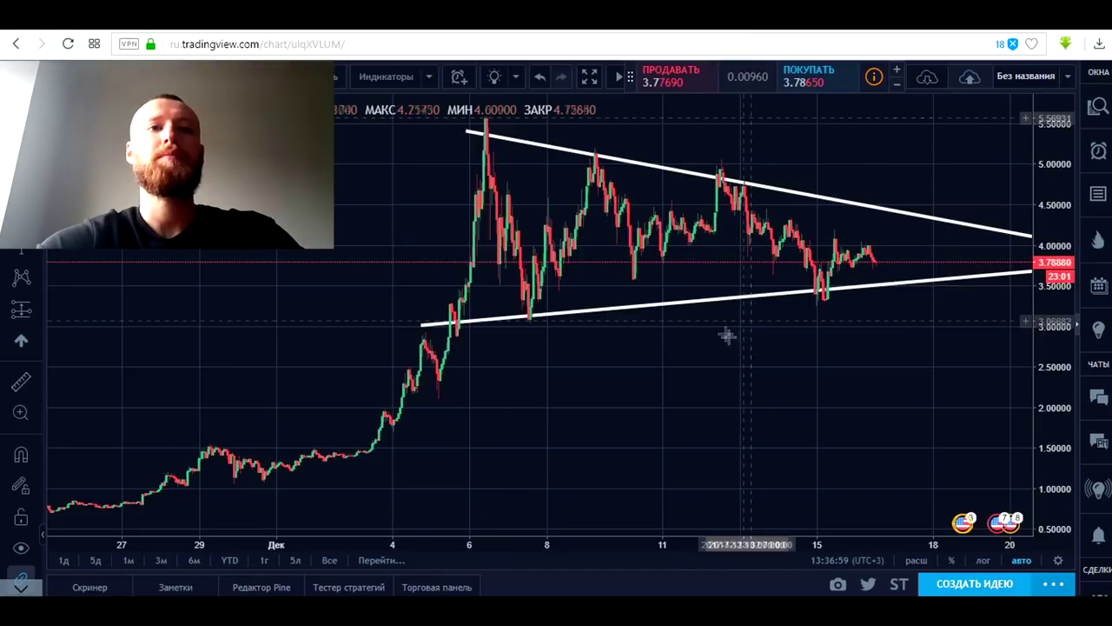
Step: Examine the price history and the converging trend lines on the TradingView chart from late November to mid-December 2017
scroll(726, 335, down, 5)
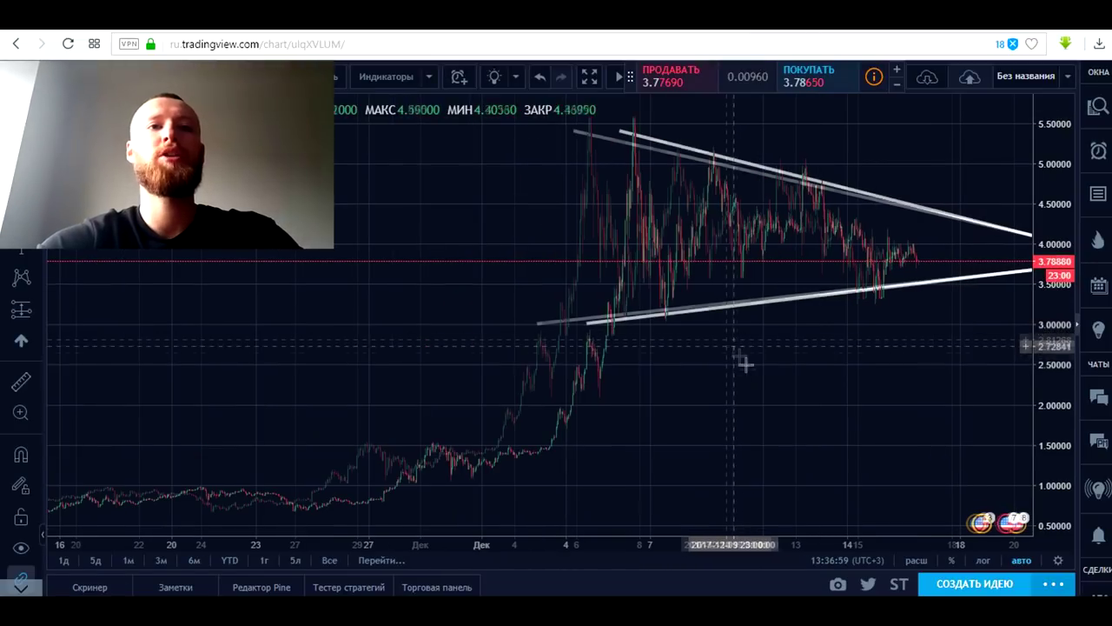
scroll(838, 383, up, 2)
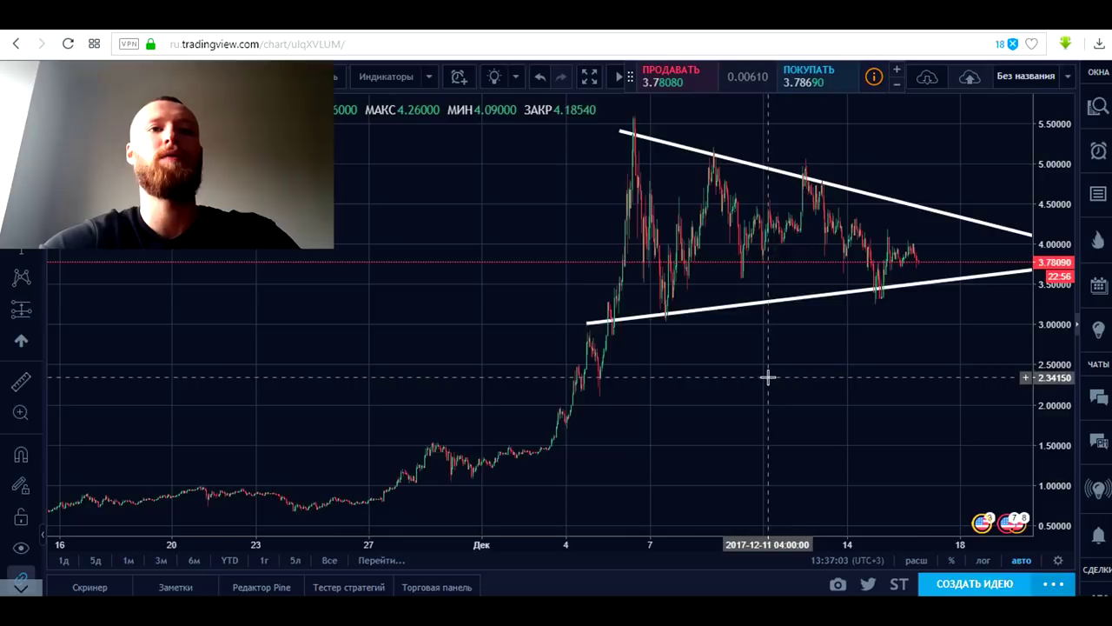
scroll(778, 384, down, 2)
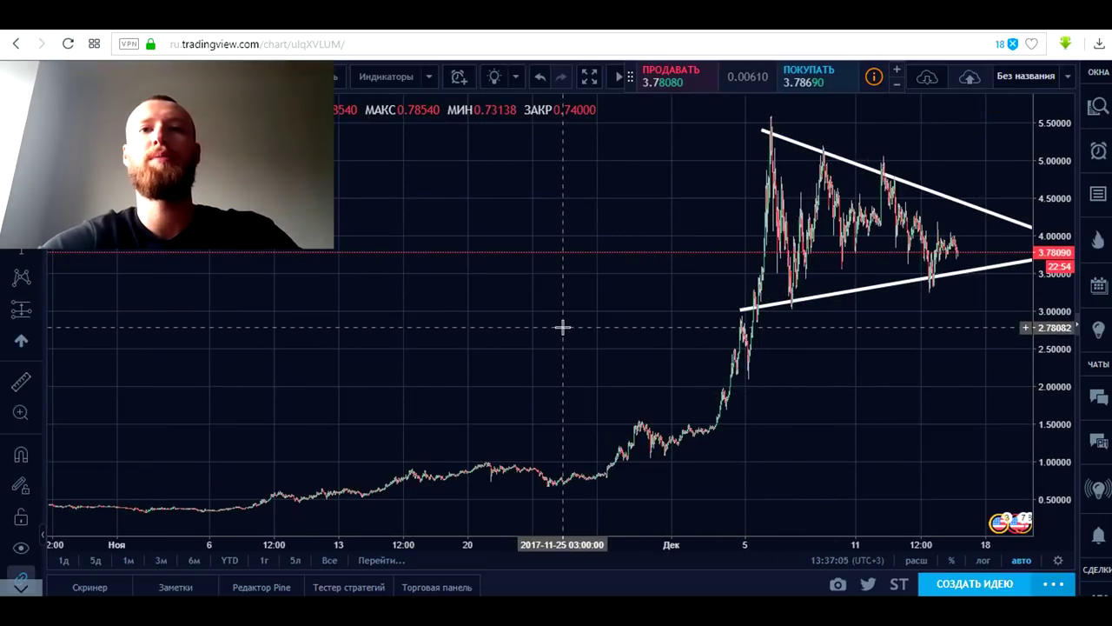
scroll(691, 389, up, 2)
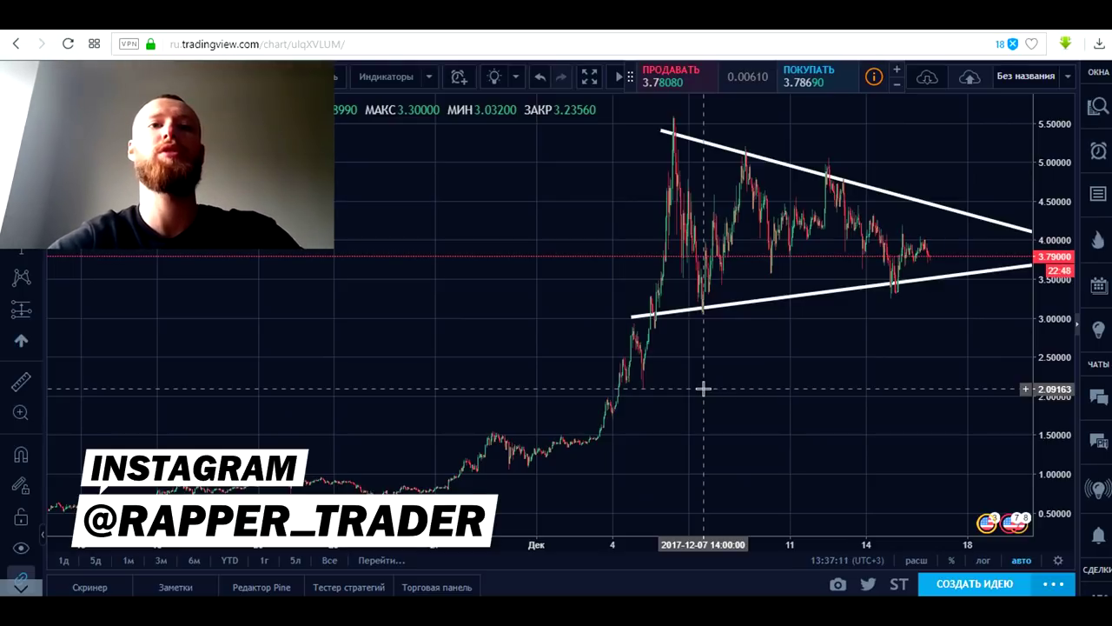
drag(755, 339, 826, 358)
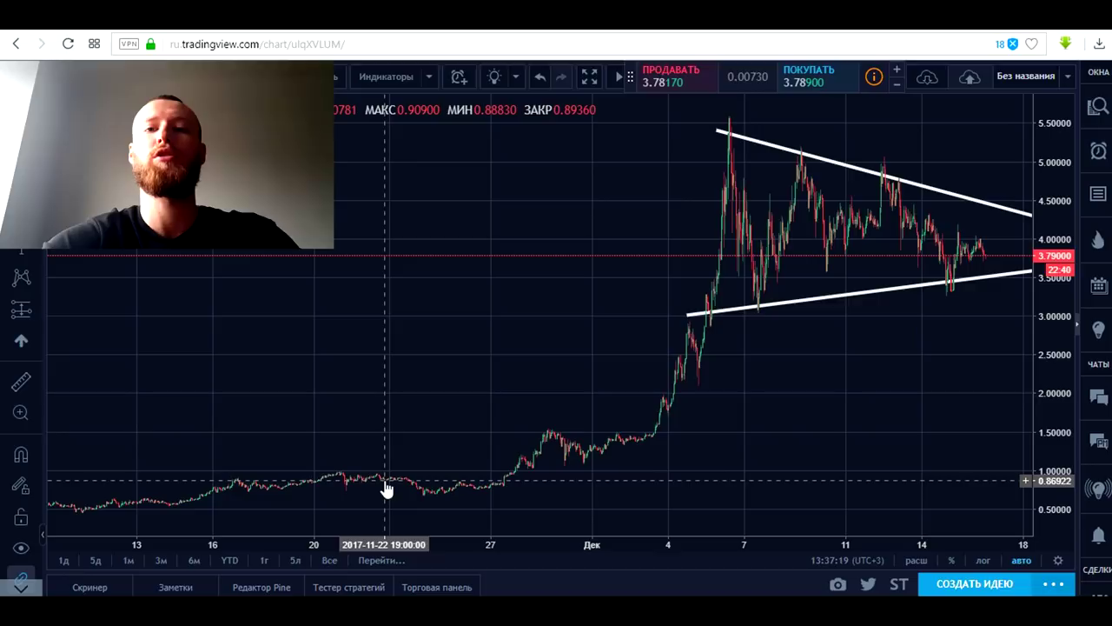
drag(874, 392, 503, 150)
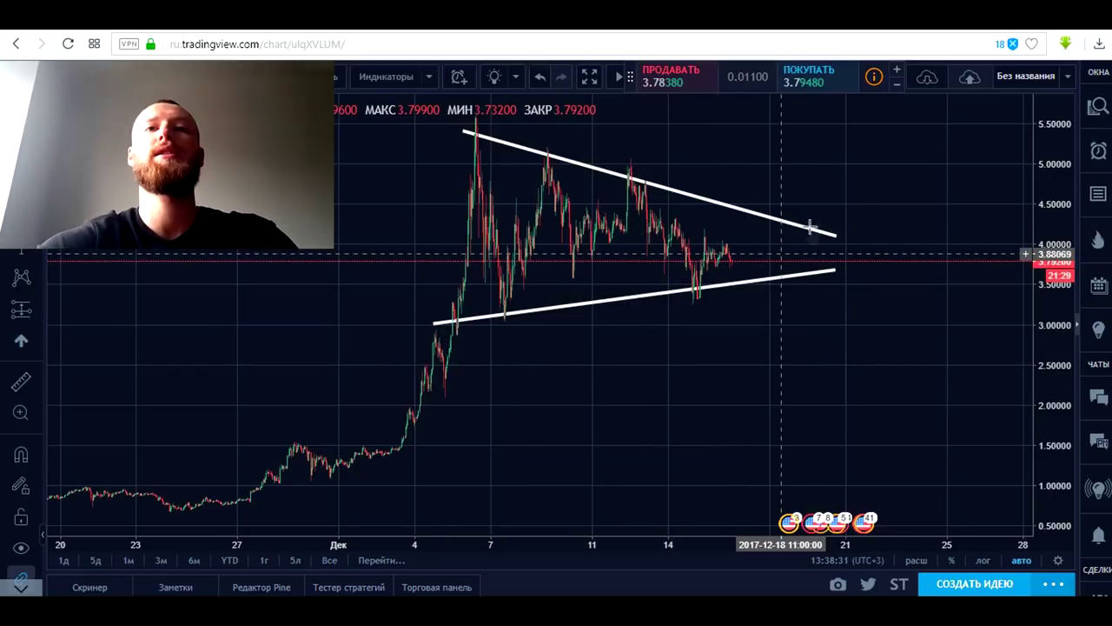
Step: Switch to the Bitfinex withdrawal page and review the recent XRP and IOTA withdrawals
click(900, 28)
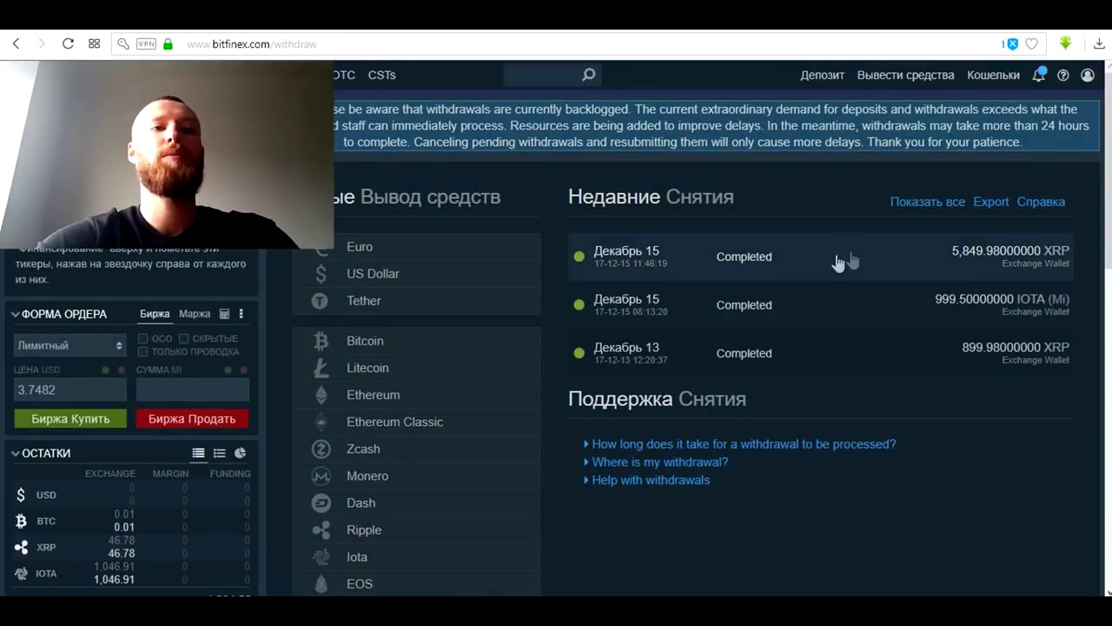
scroll(794, 261, down, 2)
scroll(792, 320, up, 2)
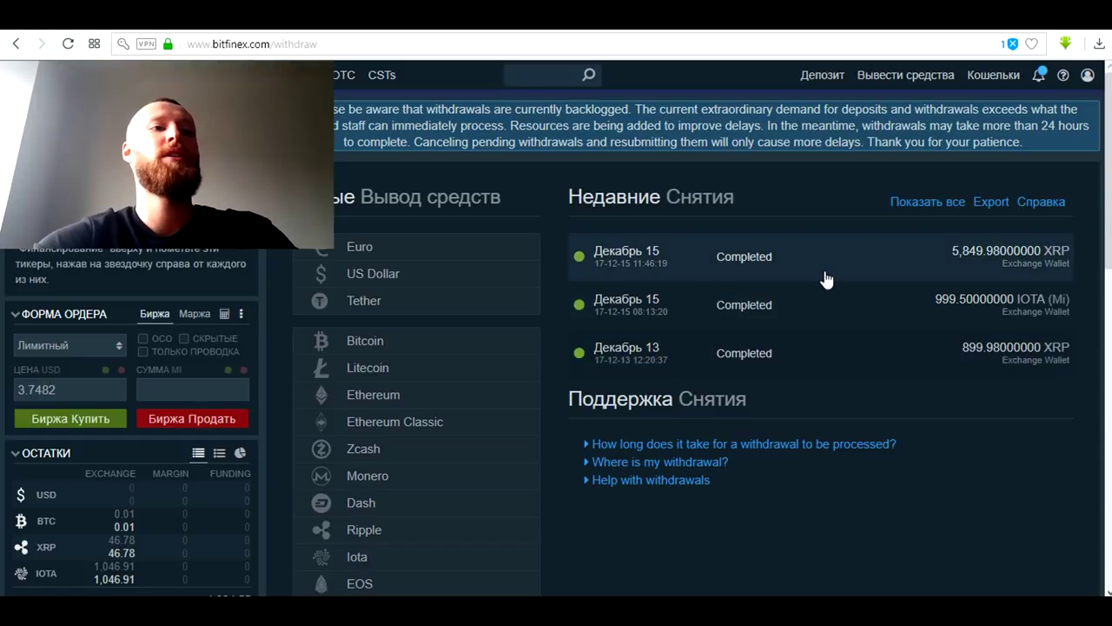
scroll(676, 293, down, 3)
scroll(670, 298, up, 3)
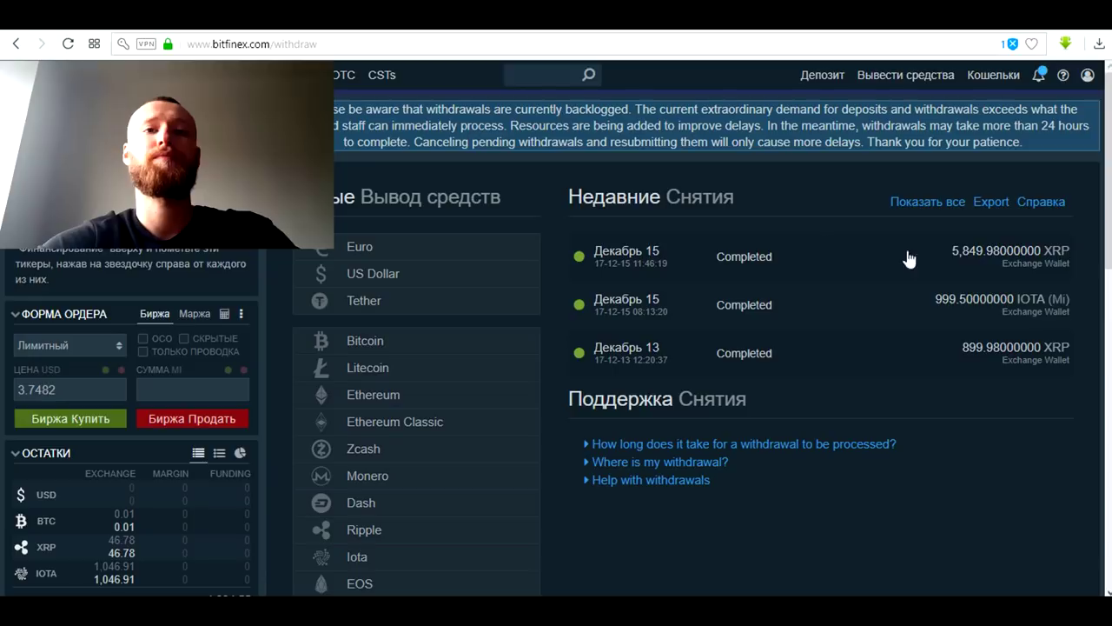
scroll(817, 243, down, 2)
scroll(764, 217, up, 2)
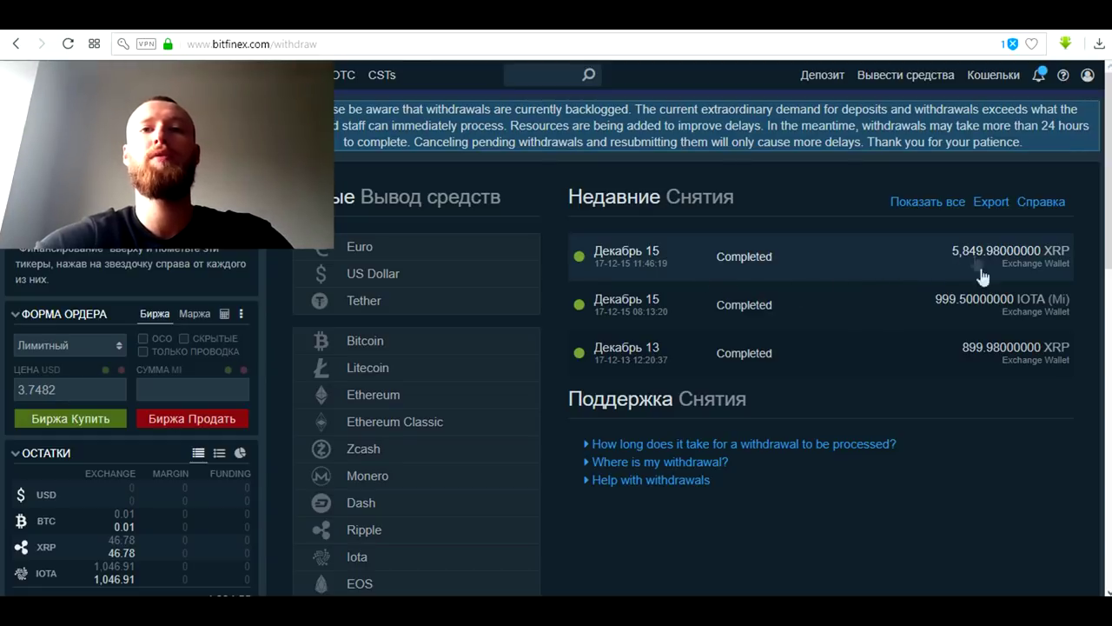
Step: Compare the account's currency balances and their total with the withdrawal notice and recent withdrawals
scroll(857, 303, down, 2)
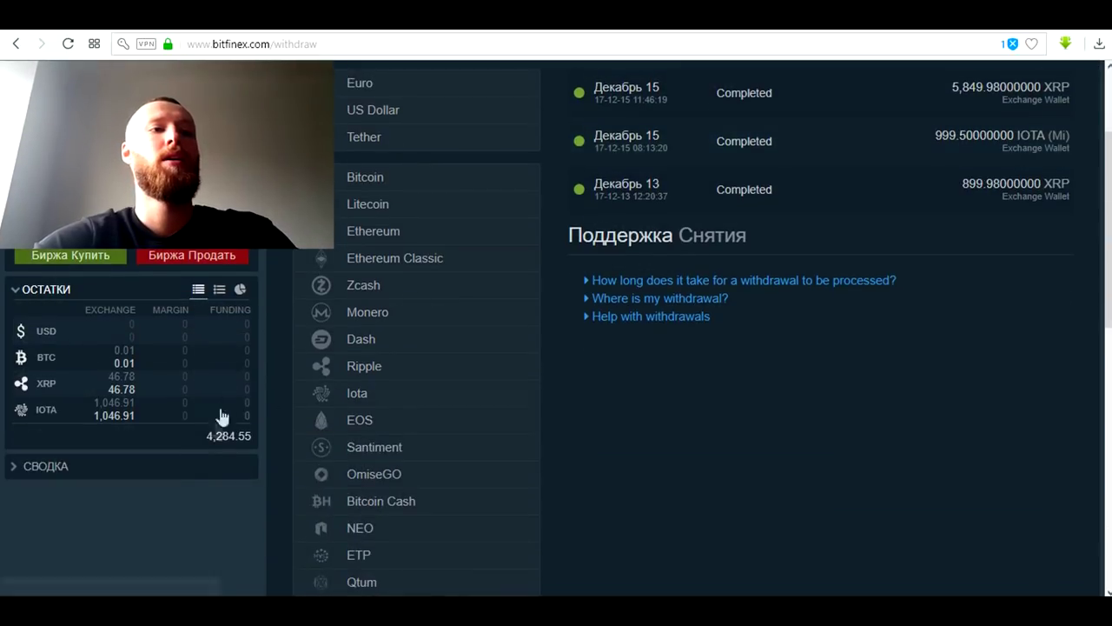
scroll(897, 347, up, 2)
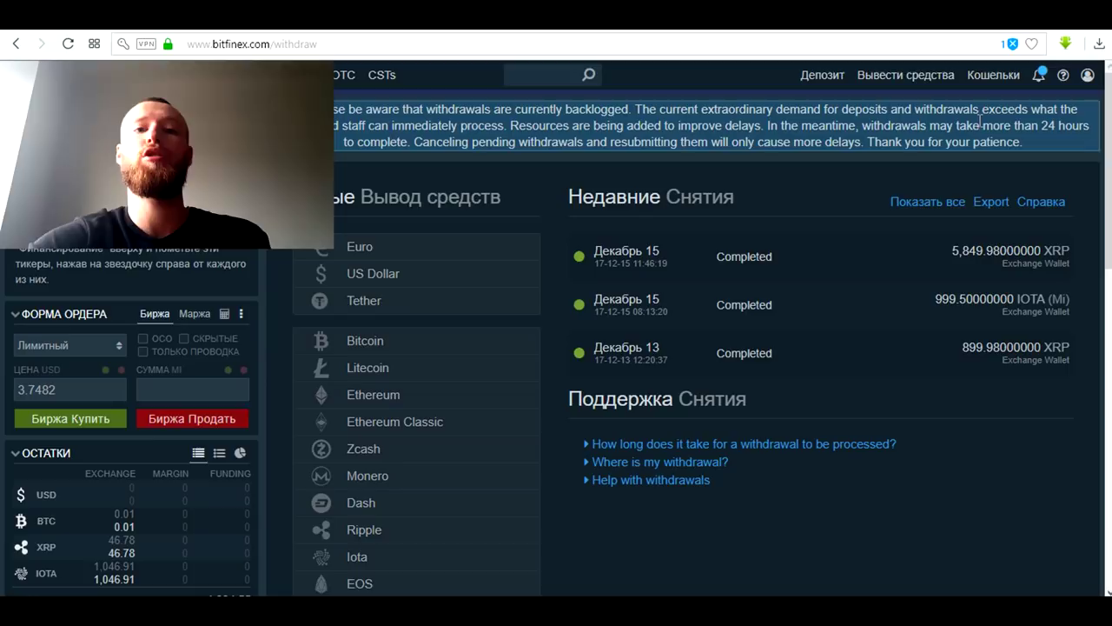
scroll(509, 310, down, 2)
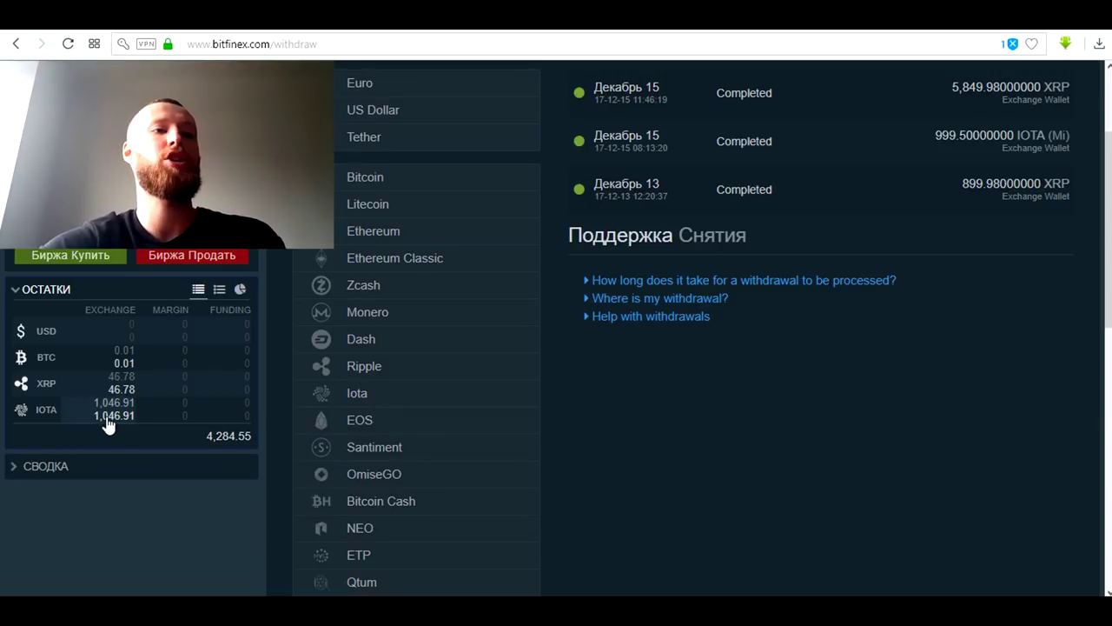
double_click(233, 436)
scroll(794, 510, up, 2)
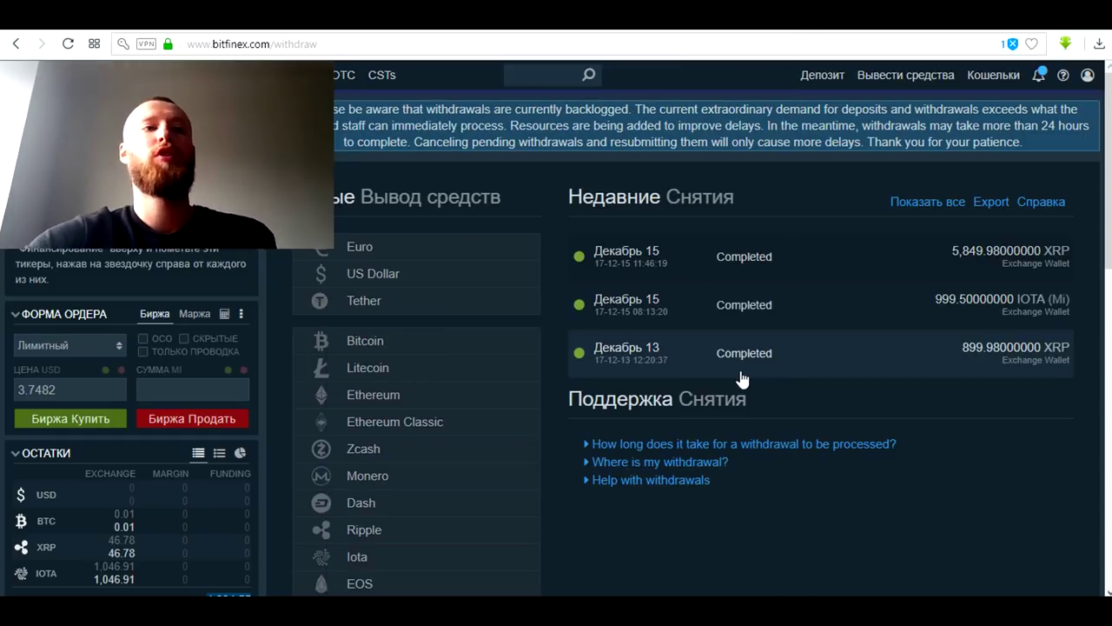
scroll(756, 365, down, 3)
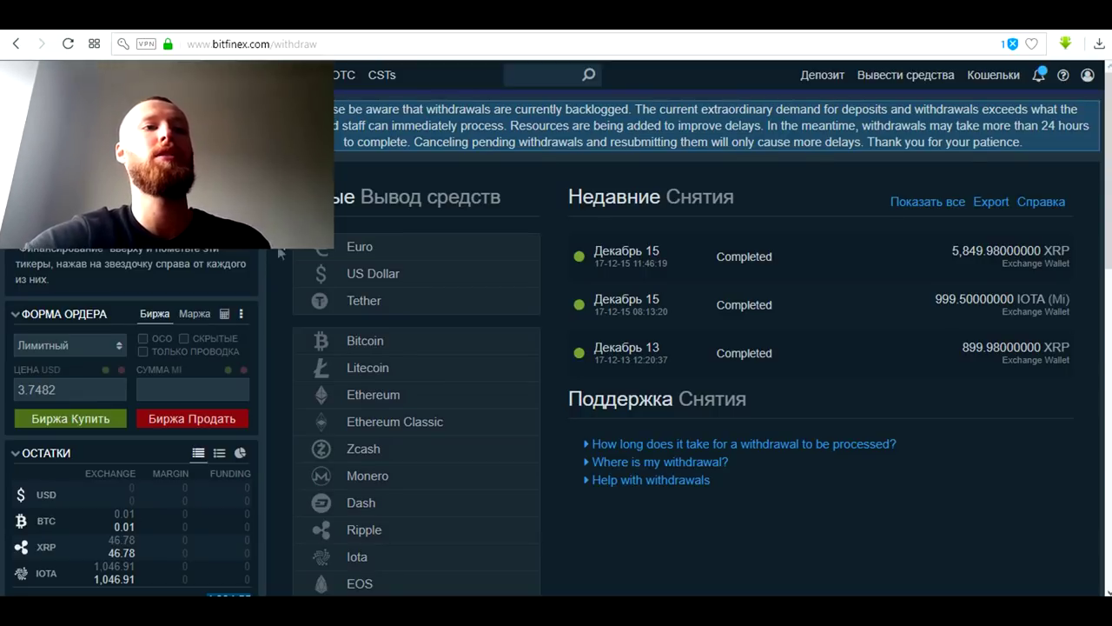
scroll(217, 296, down, 1)
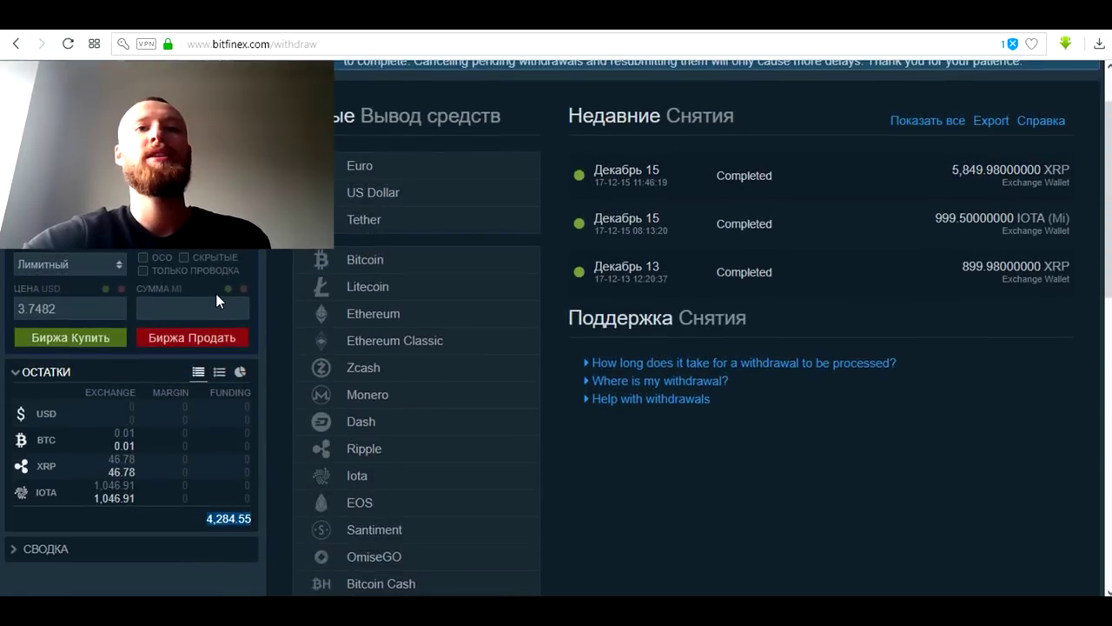
scroll(216, 297, up, 1)
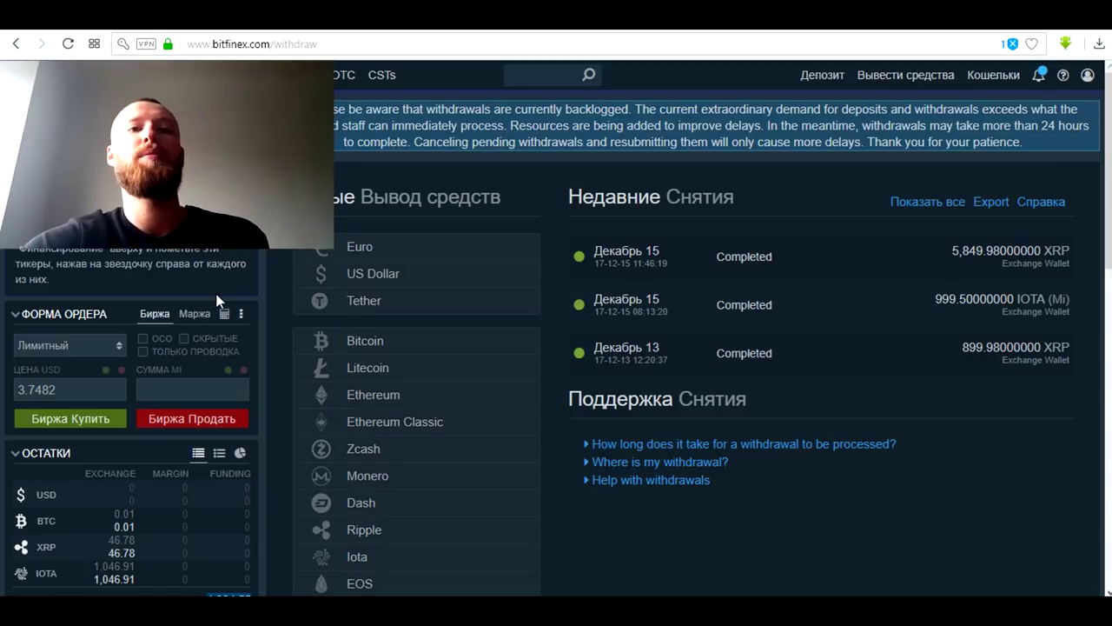
click(240, 314)
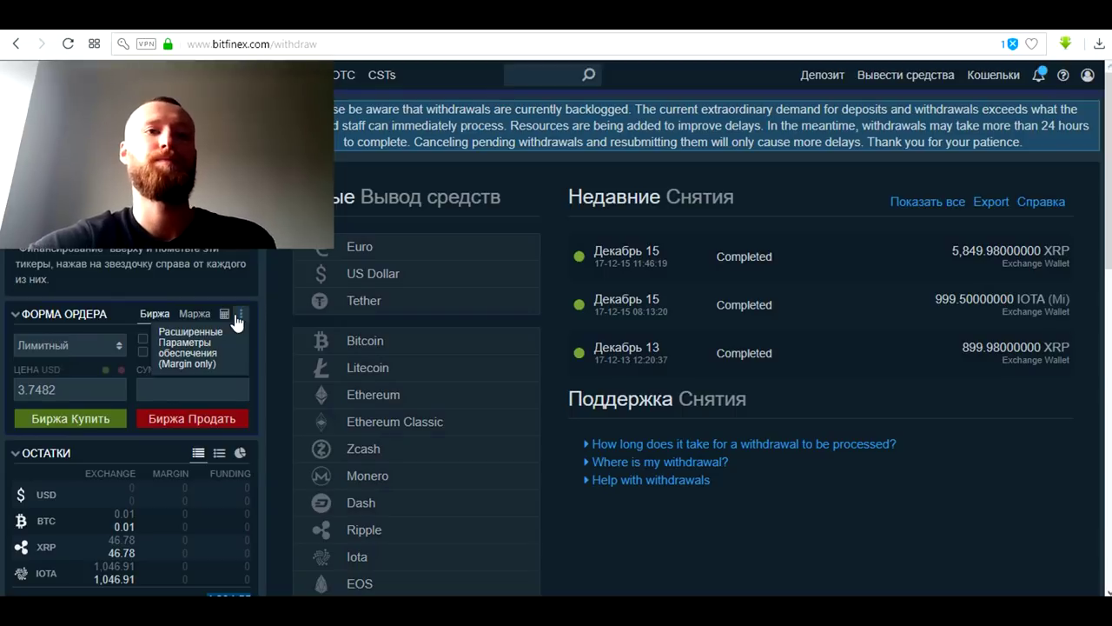
click(240, 314)
scroll(214, 382, down, 2)
scroll(214, 383, up, 2)
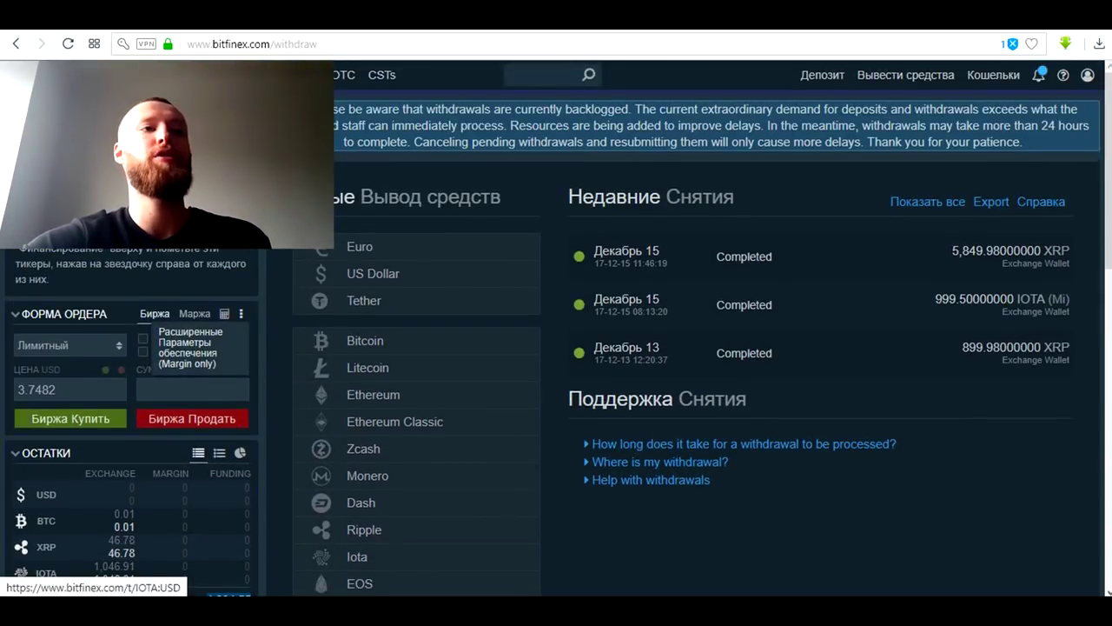
Step: Open the IOTA/BTC trading pair and activate the order form's amount entry
mouse_move(191, 208)
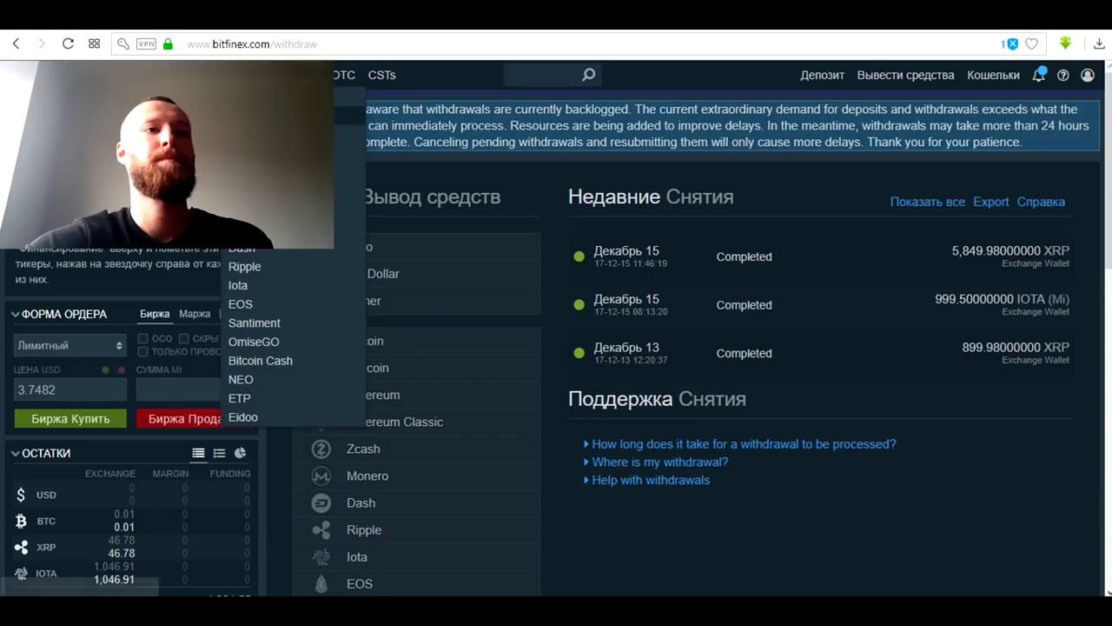
mouse_move(206, 249)
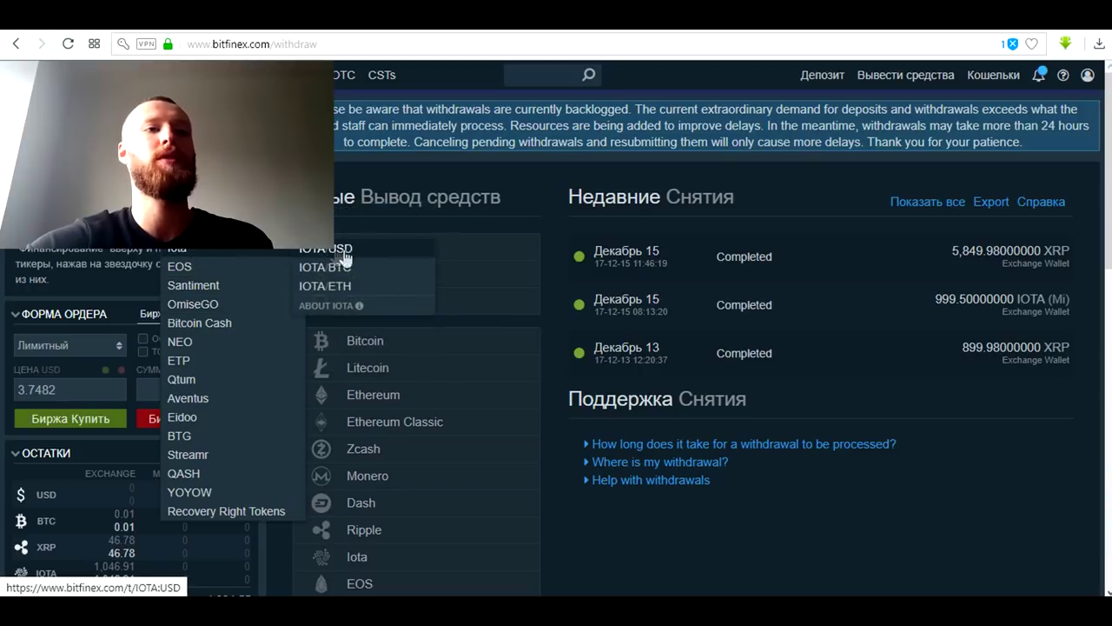
click(352, 271)
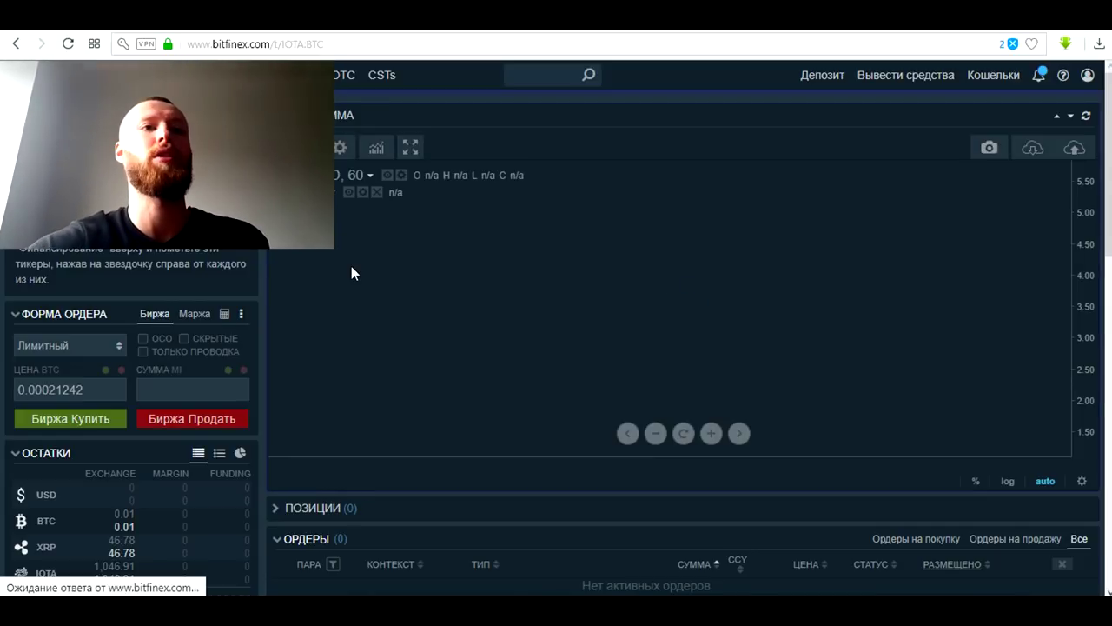
click(168, 392)
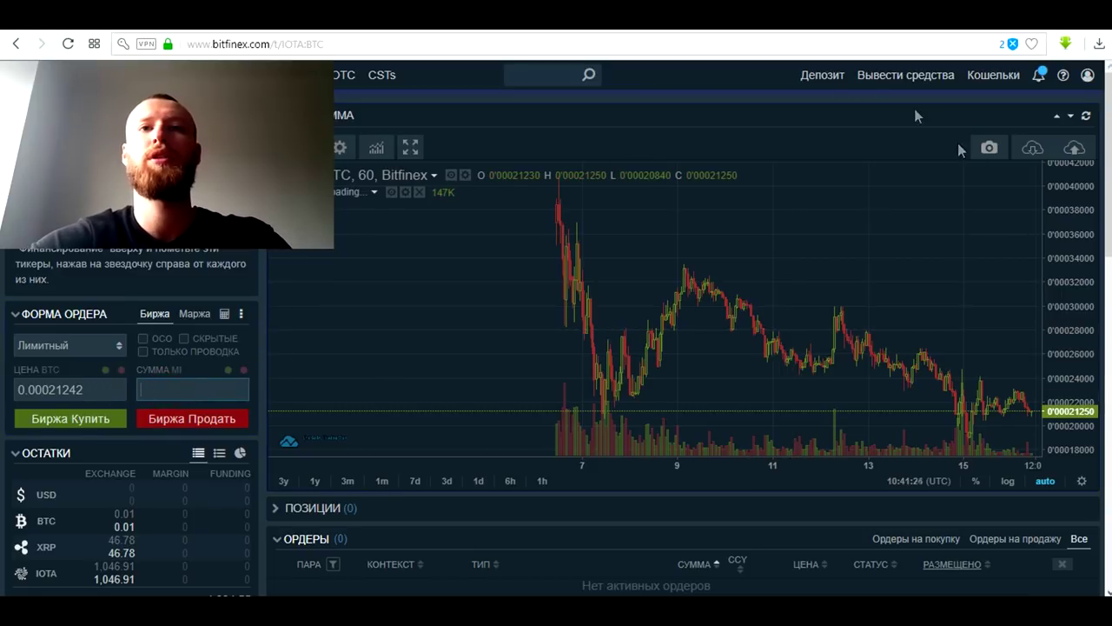
Step: Open the Bitcoin deposit page and select the Exchange wallet's deposit address
click(822, 74)
double_click(647, 359)
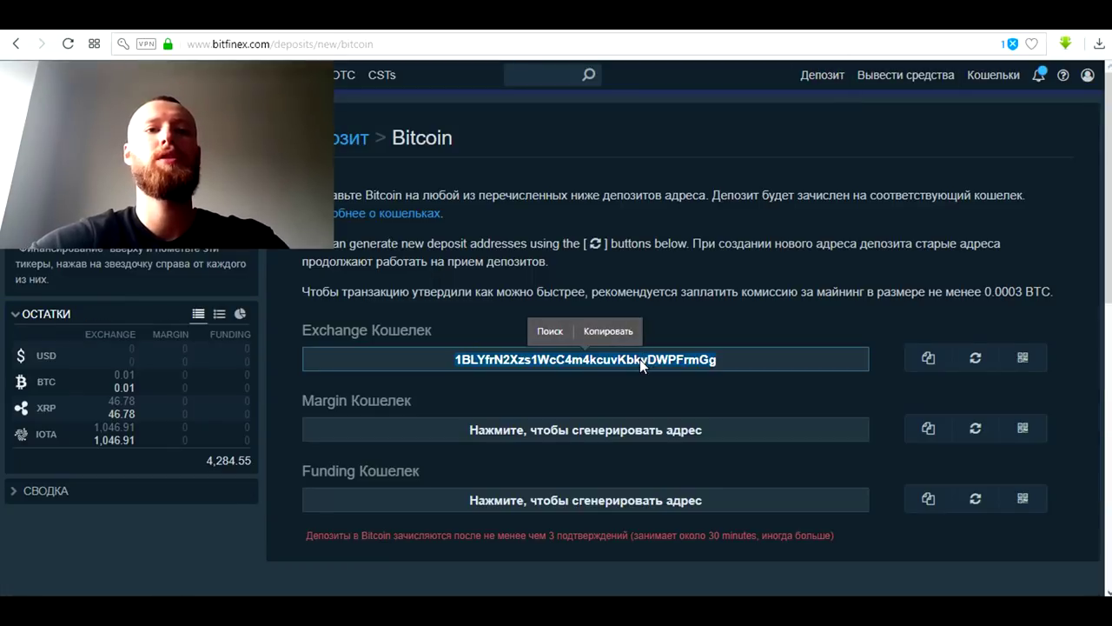